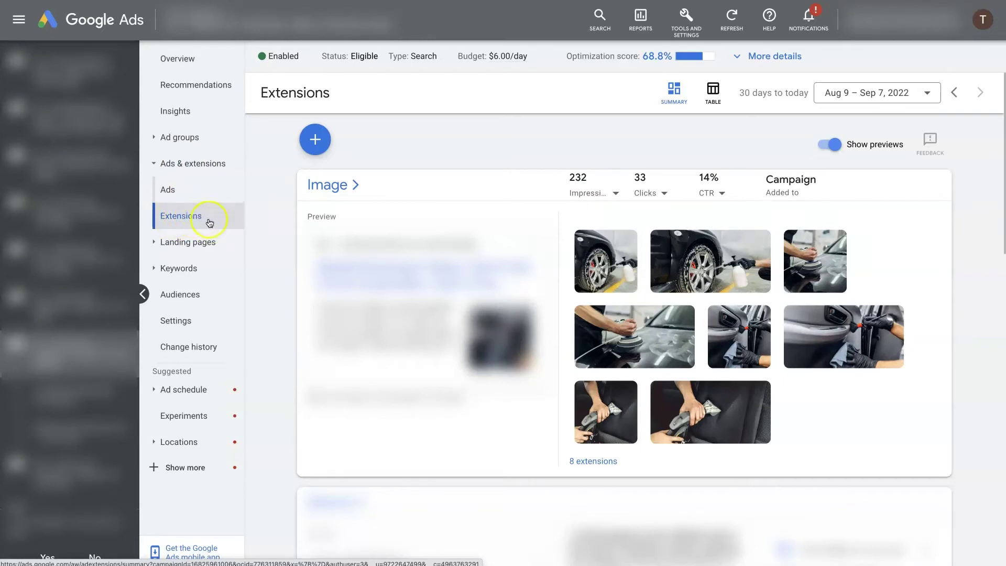
pyautogui.scroll(-1, 271, 222)
pyautogui.scroll(-3, 271, 223)
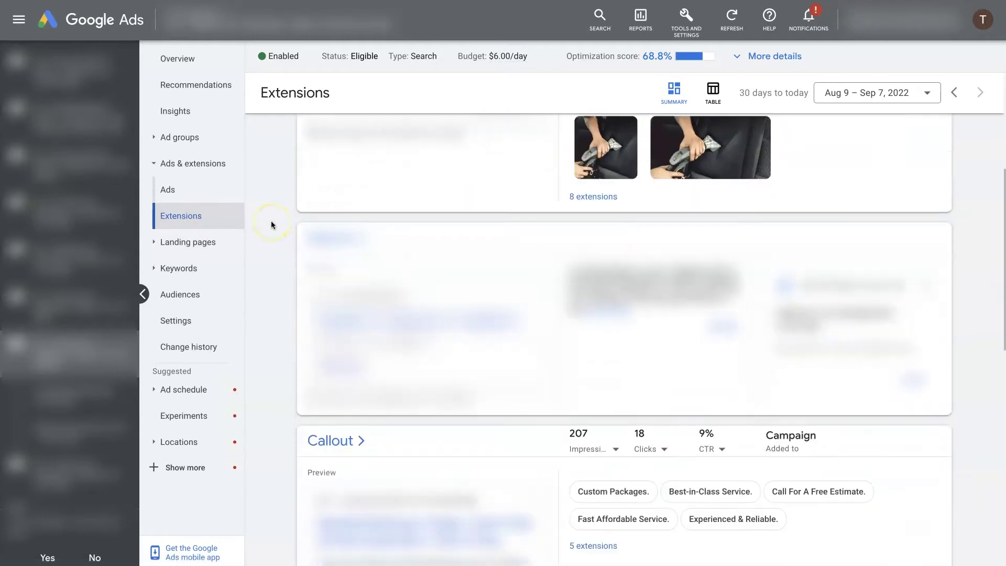
pyautogui.scroll(3, 271, 224)
pyautogui.scroll(1, 271, 225)
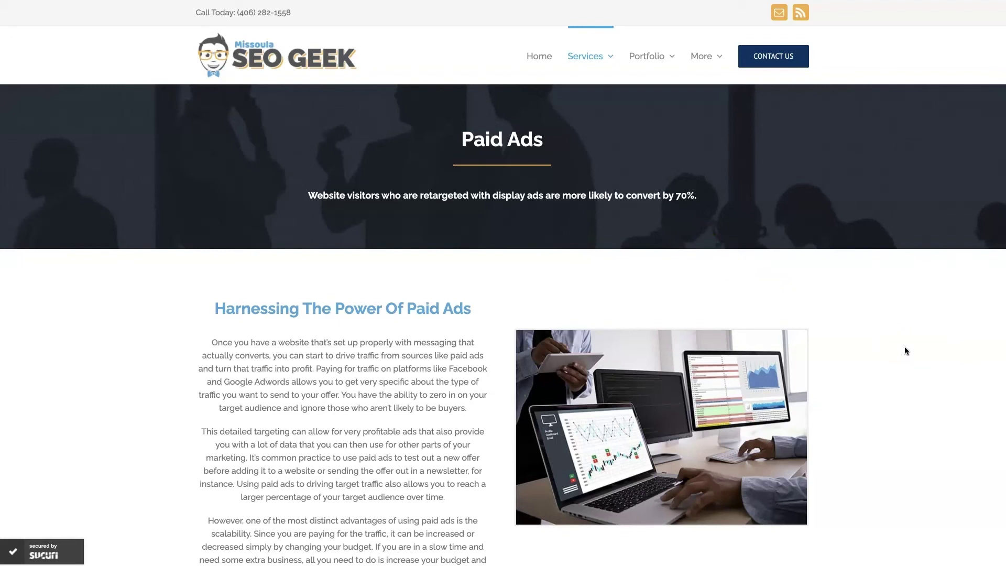
pyautogui.scroll(-5, 884, 375)
pyautogui.scroll(-5, 891, 388)
pyautogui.scroll(-3, 891, 389)
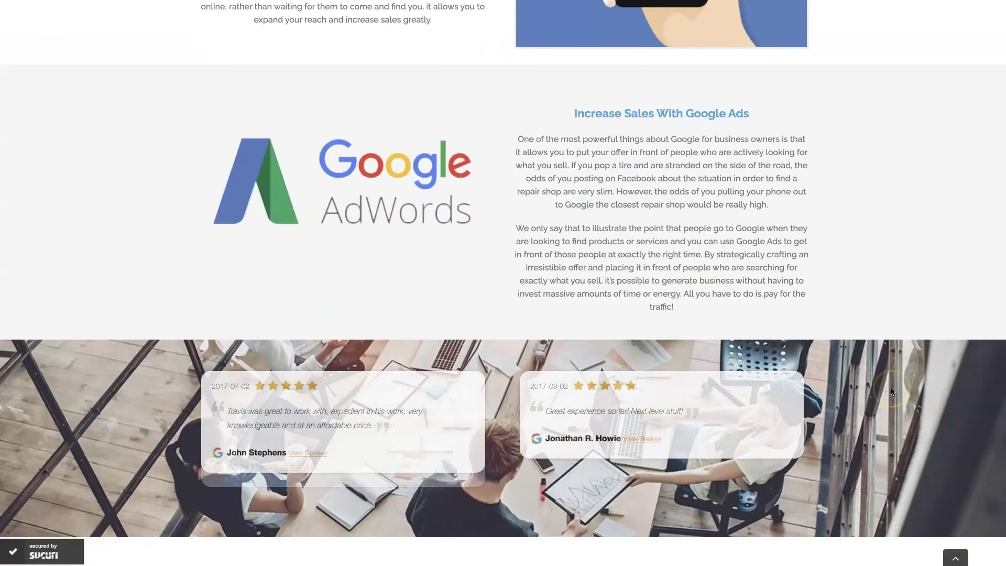
pyautogui.scroll(-1, 891, 391)
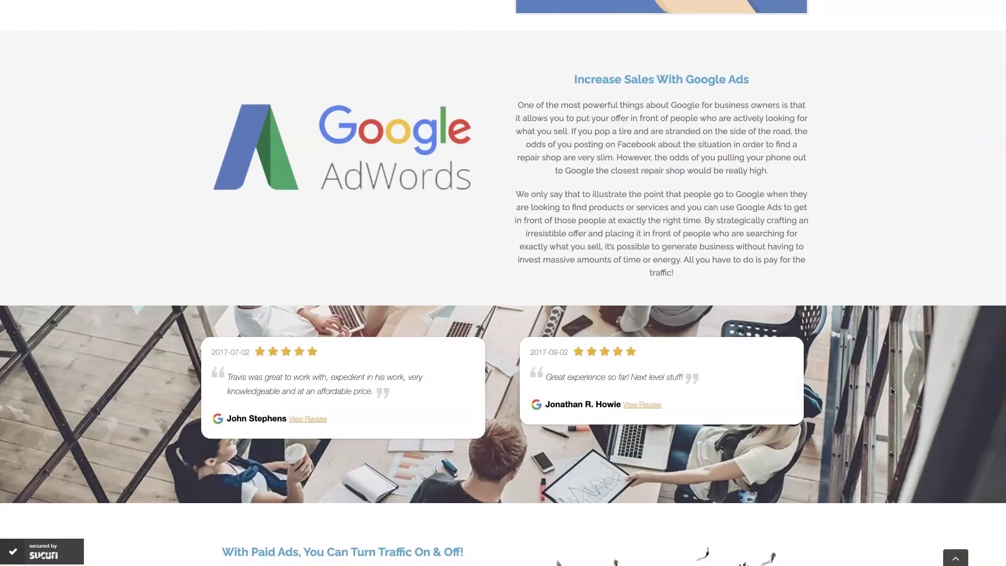
pyautogui.scroll(1, 892, 391)
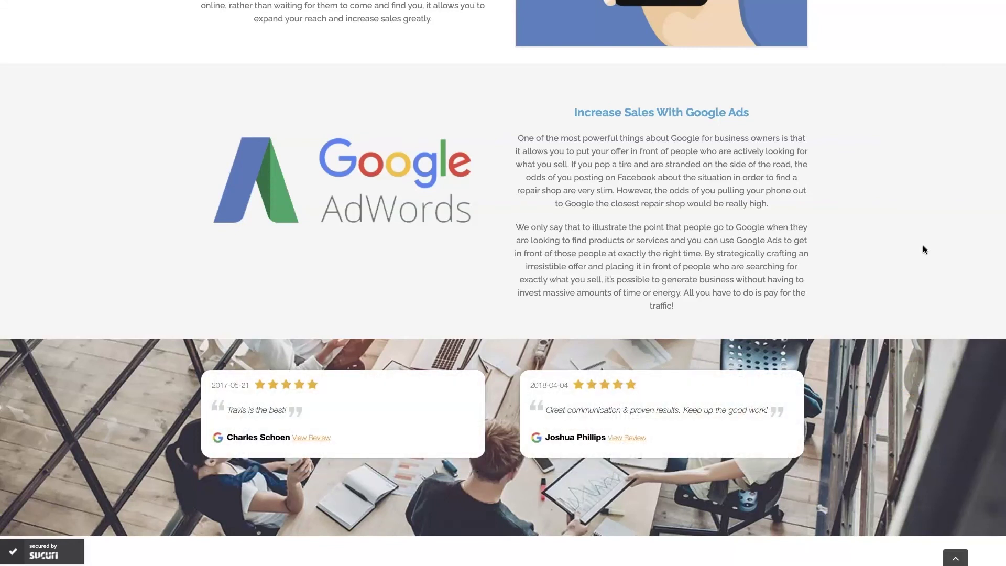
pyautogui.scroll(15, 923, 245)
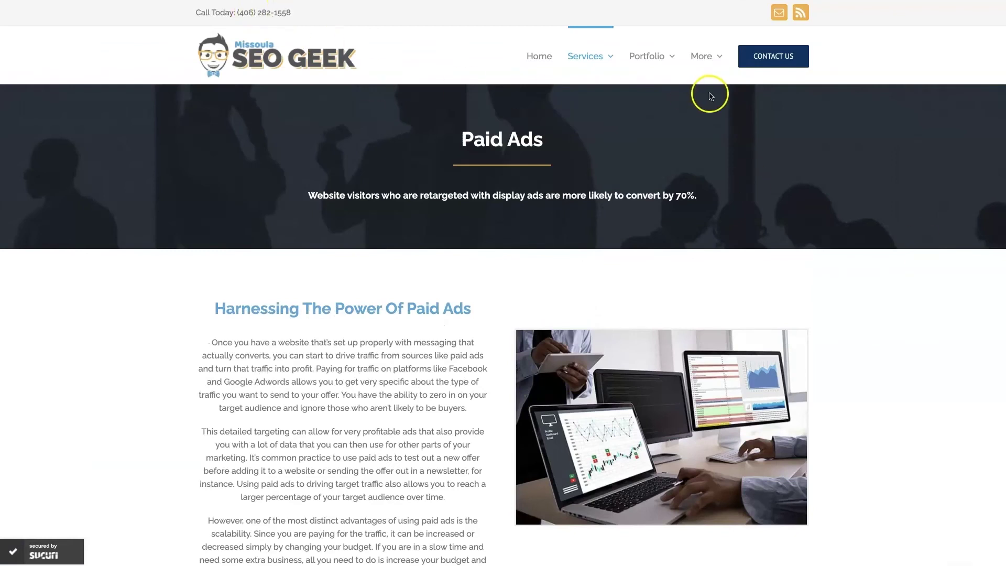